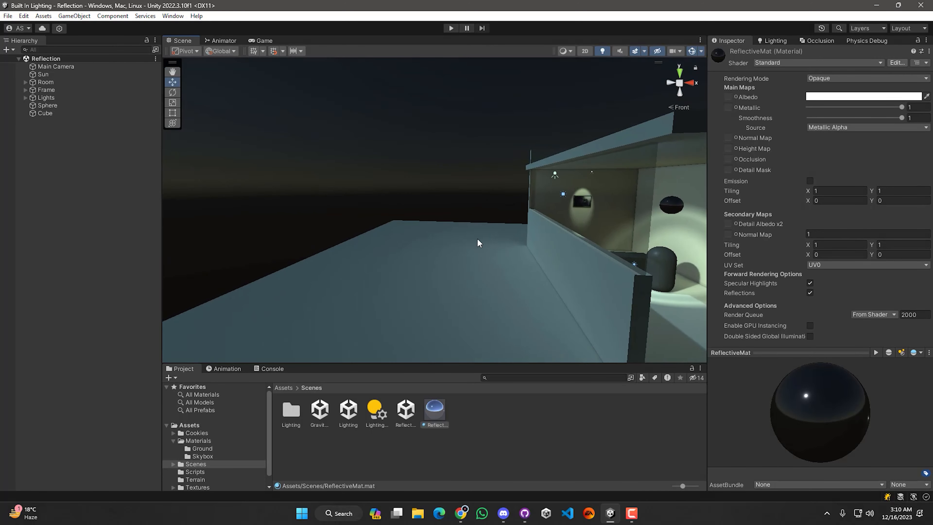
Examine the reflections on the sphere and the cube inside the room from several angles
{"action": "right_click_drag", "start_coordinate": [444, 254], "coordinate": [306, 232]}
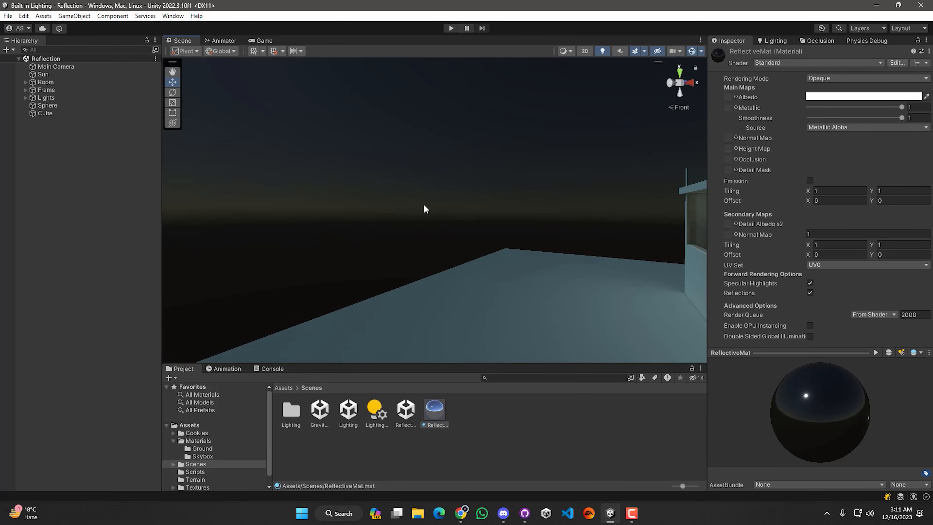
{"action": "right_click_drag", "start_coordinate": [475, 252], "coordinate": [513, 269]}
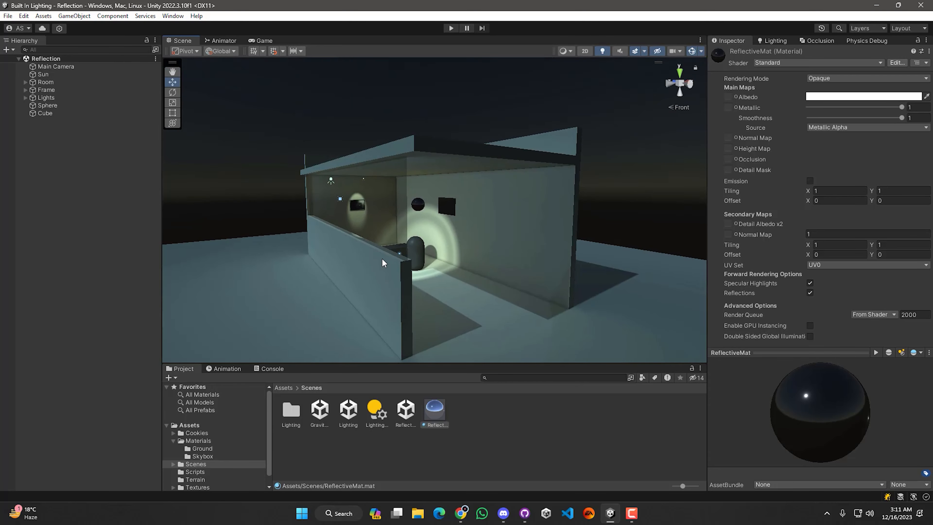
{"action": "right_click_drag", "start_coordinate": [364, 264], "coordinate": [462, 236]}
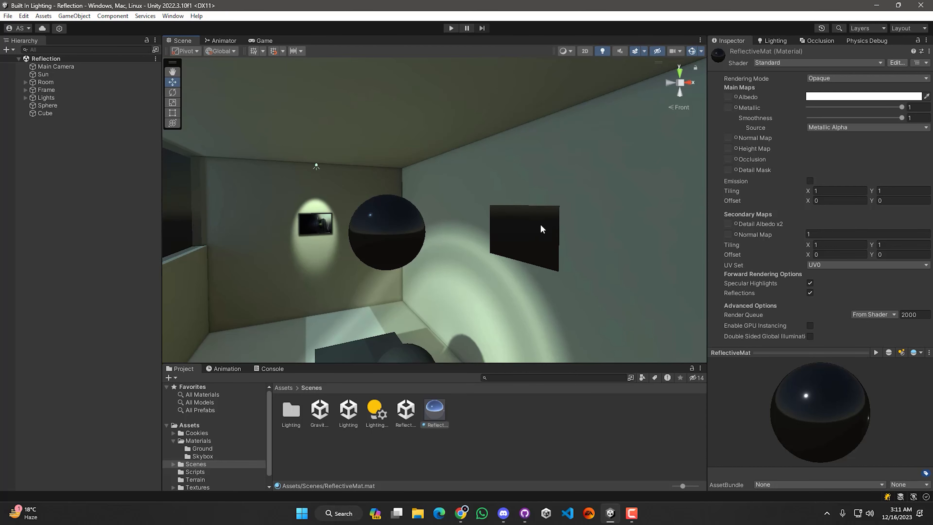
{"action": "right_click_drag", "start_coordinate": [512, 260], "coordinate": [438, 262]}
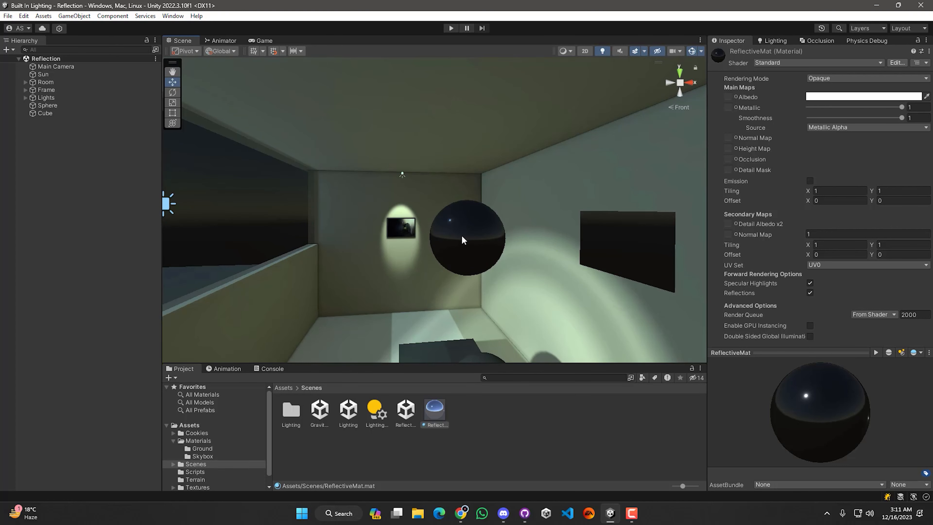
{"action": "mouse_move", "coordinate": [327, 285]}
{"action": "right_mouse_down"}
{"action": "mouse_move", "coordinate": [296, 296]}
{"action": "mouse_move", "coordinate": [427, 327]}
{"action": "mouse_move", "coordinate": [528, 265]}
{"action": "mouse_move", "coordinate": [491, 281]}
{"action": "mouse_move", "coordinate": [392, 290]}
{"action": "mouse_move", "coordinate": [425, 290]}
{"action": "mouse_move", "coordinate": [285, 295]}
{"action": "mouse_move", "coordinate": [379, 273]}
{"action": "mouse_move", "coordinate": [304, 277]}
{"action": "mouse_move", "coordinate": [325, 273]}
{"action": "mouse_move", "coordinate": [430, 280]}
{"action": "right_mouse_up"}
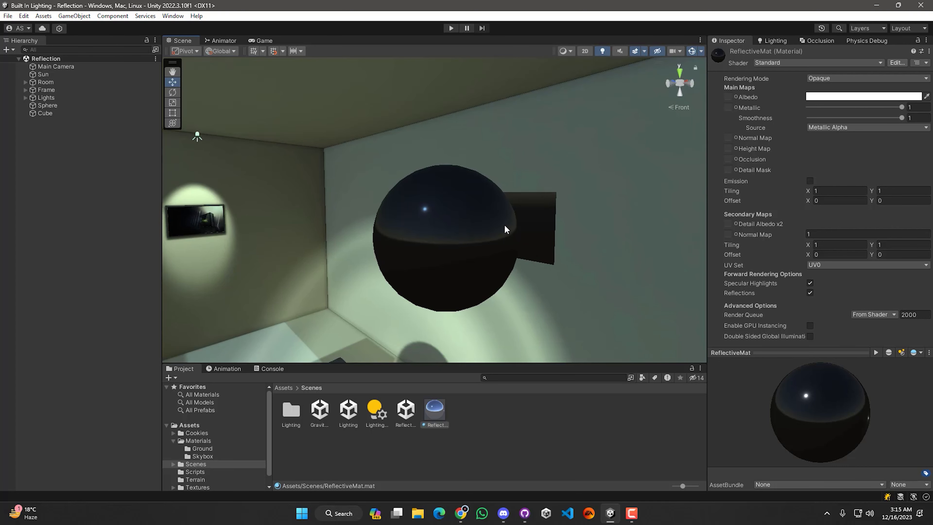
{"action": "key", "text": "d"}
{"action": "right_click_drag", "start_coordinate": [559, 243], "coordinate": [496, 253]}
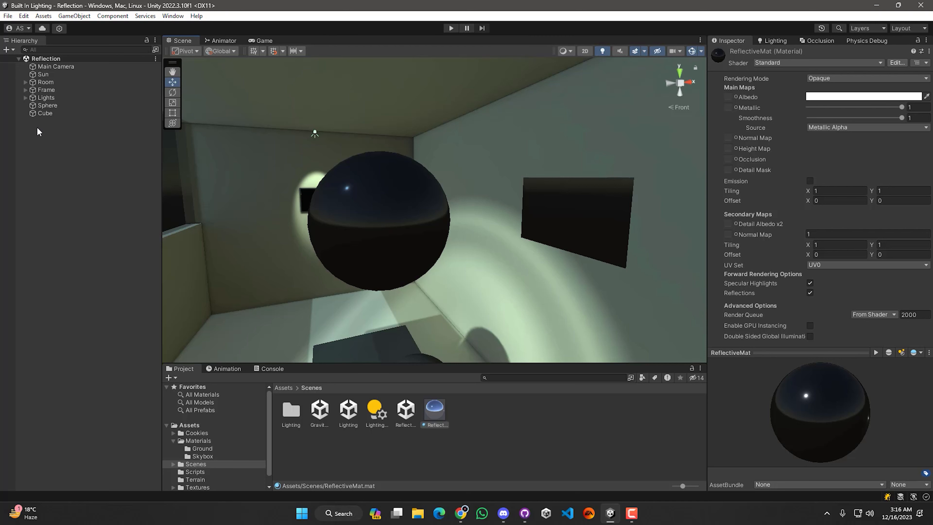
Add a Reflection Probe light object to the scene, keeping its default name
{"action": "right_click", "coordinate": [26, 140]}
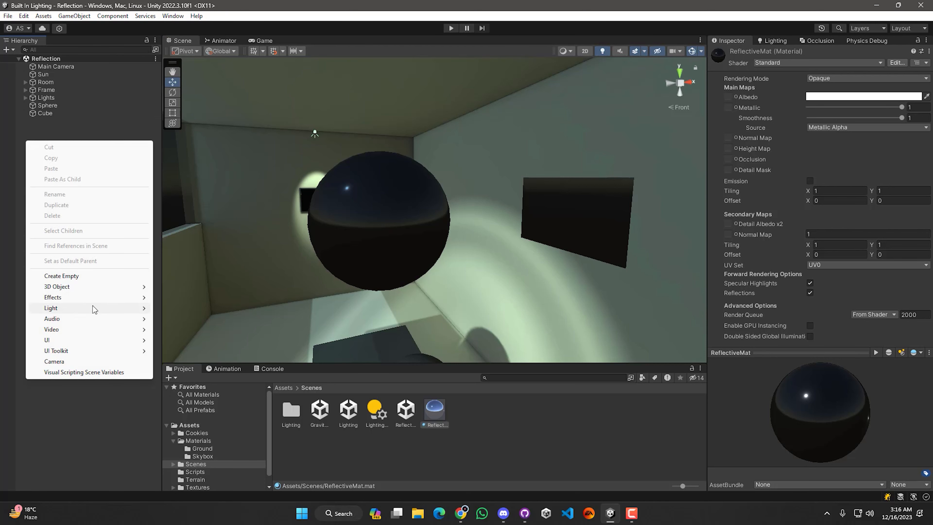
{"action": "mouse_move", "coordinate": [100, 308]}
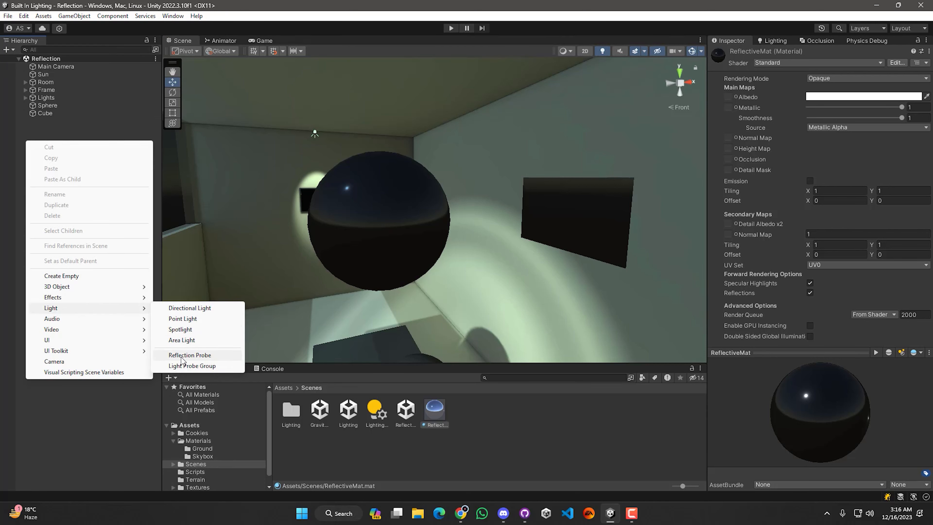
{"action": "left_click", "coordinate": [193, 355]}
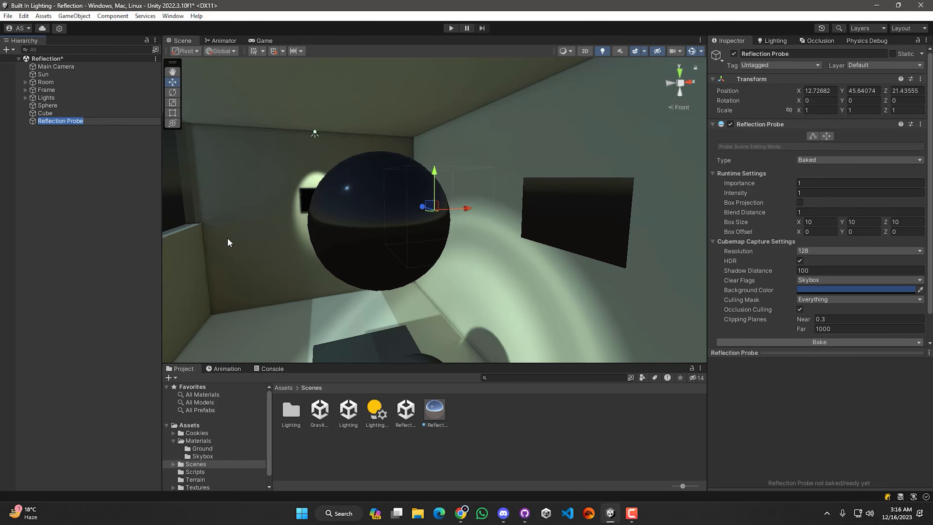
{"action": "left_click", "coordinate": [100, 217]}
Select the reflection probe and inspect its bounding box relative to the room from outside
{"action": "right_click_drag", "start_coordinate": [308, 281], "coordinate": [602, 250]}
{"action": "left_click", "coordinate": [70, 123]}
{"action": "right_click_drag", "start_coordinate": [327, 250], "coordinate": [643, 293]}
{"action": "key", "text": "s"}
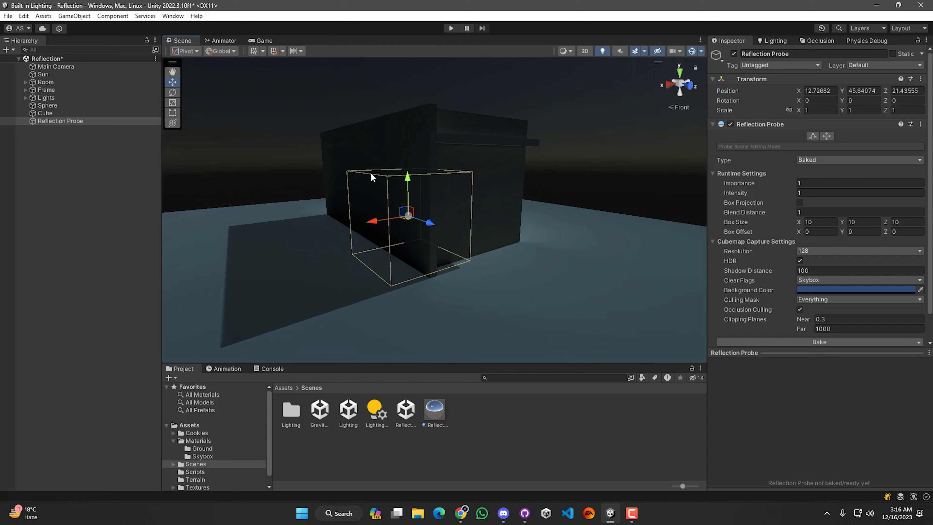
{"action": "right_click_drag", "start_coordinate": [444, 262], "coordinate": [405, 213]}
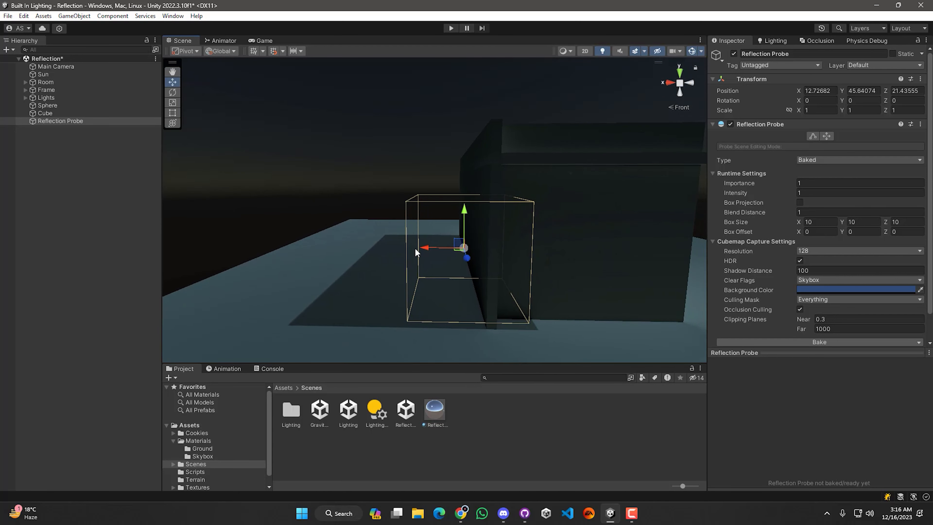
{"action": "right_click_drag", "start_coordinate": [373, 296], "coordinate": [496, 280]}
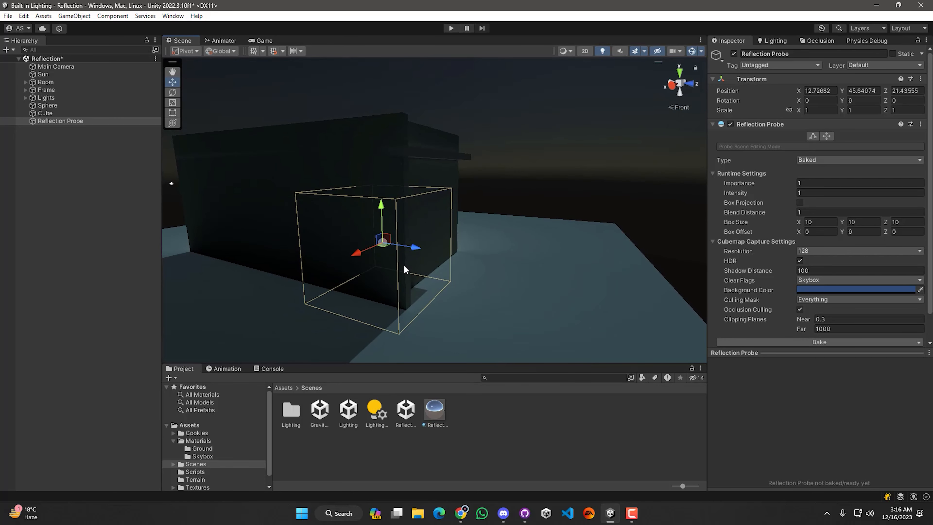
{"action": "right_click_drag", "start_coordinate": [441, 275], "coordinate": [350, 274]}
{"action": "key", "text": "w"}
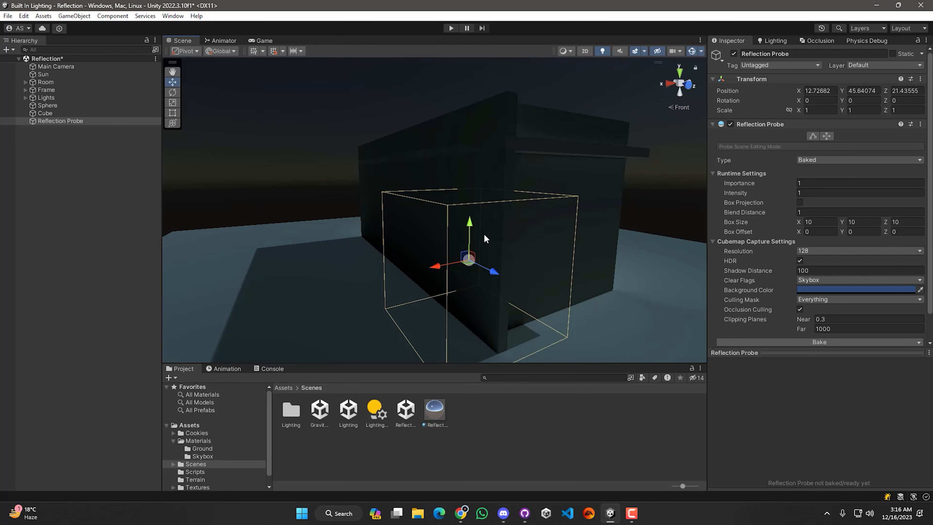
{"action": "right_click_drag", "start_coordinate": [543, 250], "coordinate": [467, 198]}
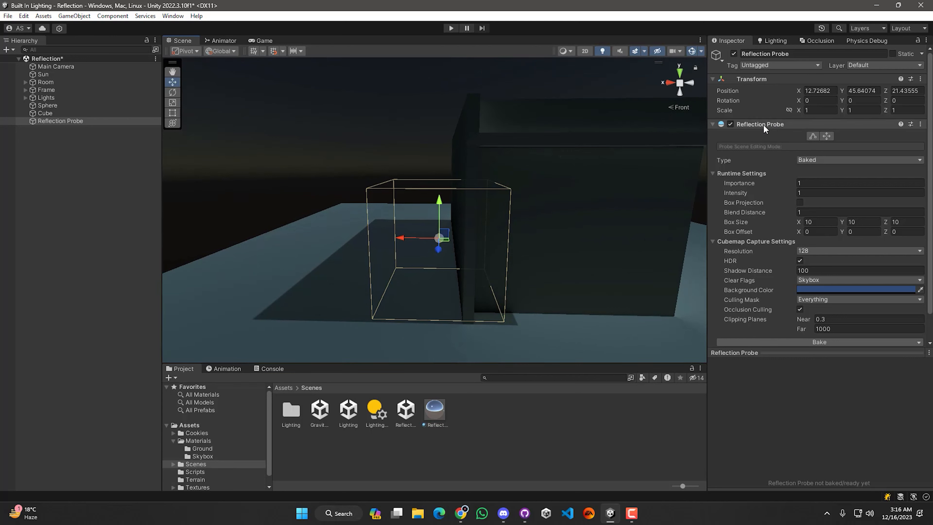
Move the reflection probe over the middle of the room, to about X -0.5 and Z -1
{"action": "left_click", "coordinate": [813, 136]}
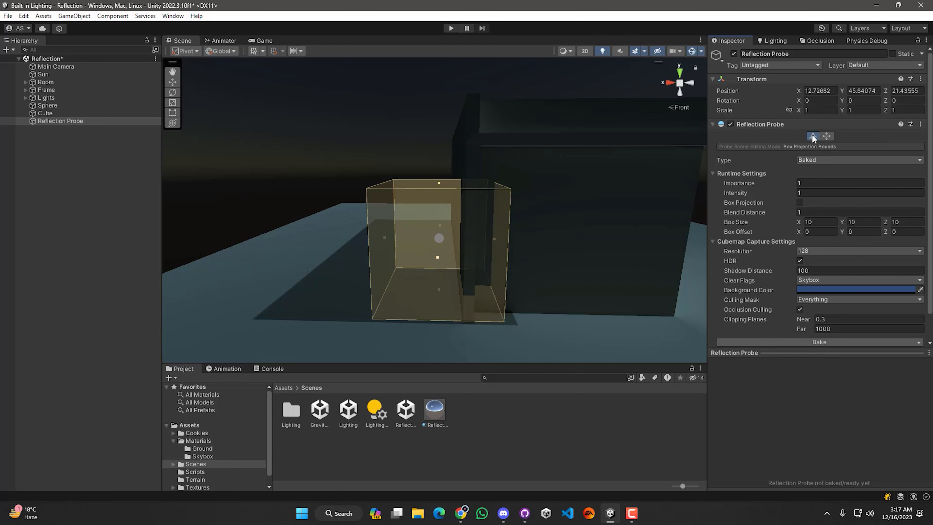
{"action": "left_click_drag", "start_coordinate": [499, 269], "coordinate": [655, 288], "text": "alt"}
{"action": "left_click_drag", "start_coordinate": [458, 269], "coordinate": [427, 291], "text": "alt"}
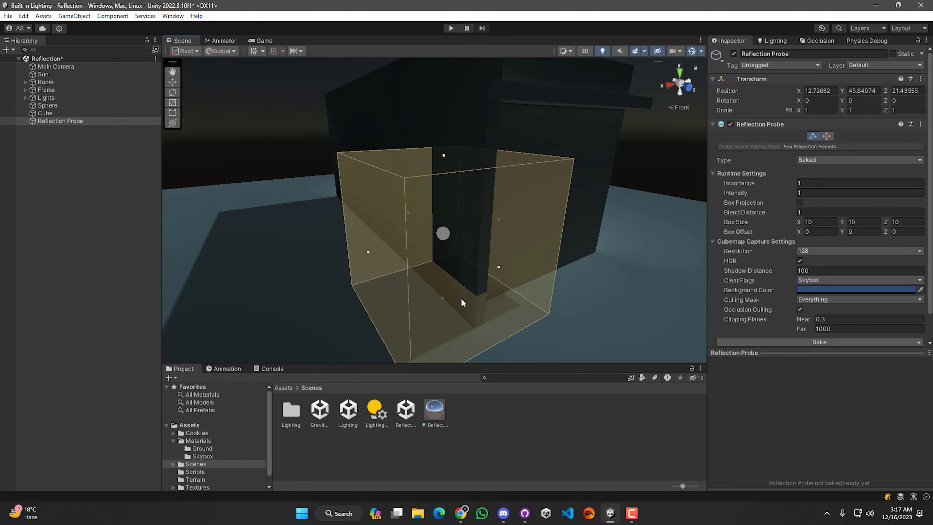
{"action": "left_click_drag", "start_coordinate": [465, 304], "coordinate": [457, 262], "text": "alt"}
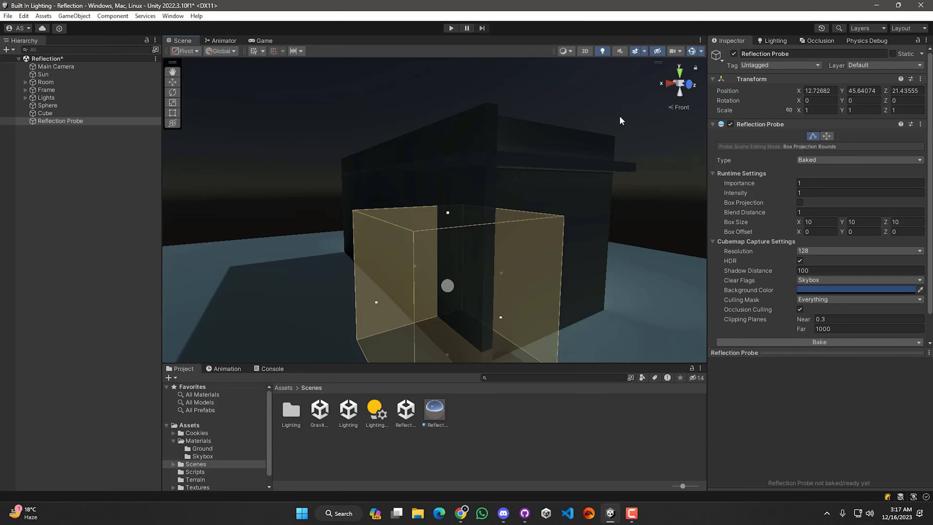
{"action": "left_click", "coordinate": [679, 72]}
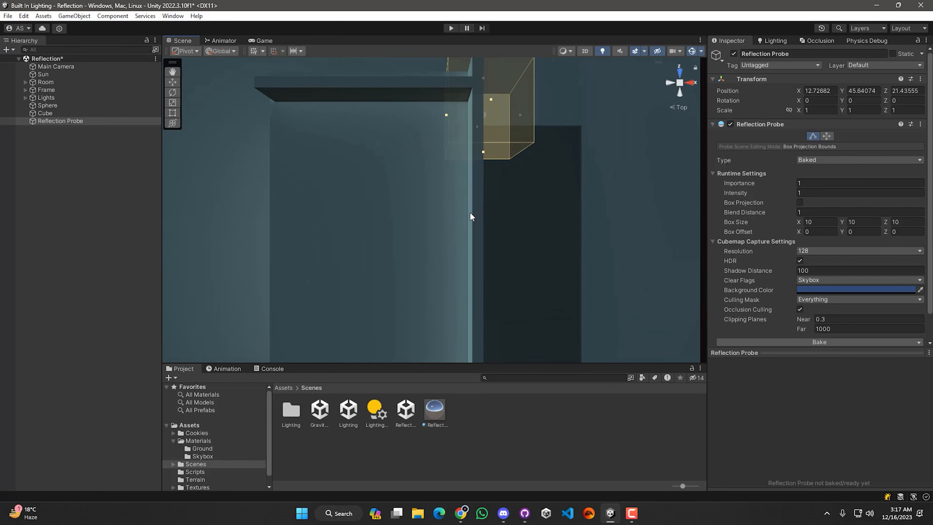
{"action": "scroll", "coordinate": [428, 215], "scroll_direction": "down", "scroll_amount": 14}
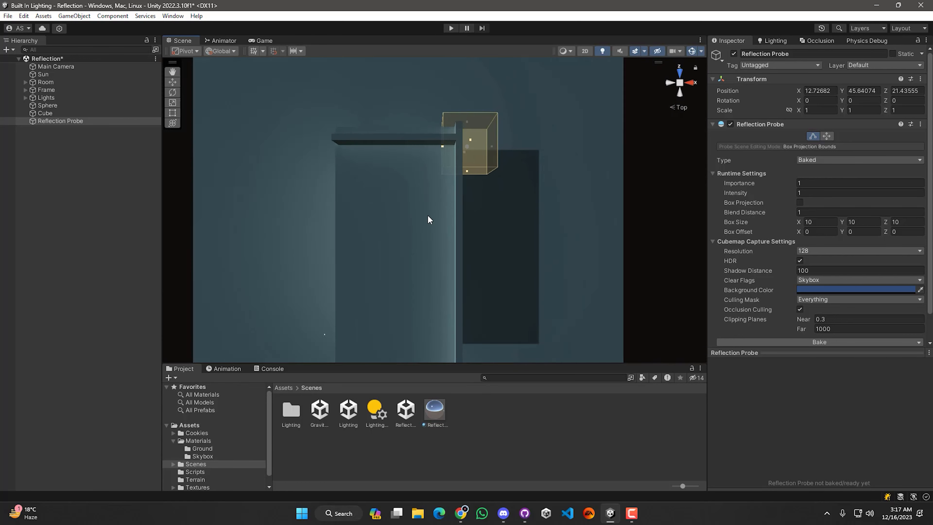
{"action": "left_click", "coordinate": [172, 82]}
{"action": "left_click_drag", "start_coordinate": [454, 167], "coordinate": [408, 251]}
Stretch the probe's projection bounds over the room's floor plan, to about 20.9 in X and 44.7 in Z
{"action": "left_click", "coordinate": [813, 136]}
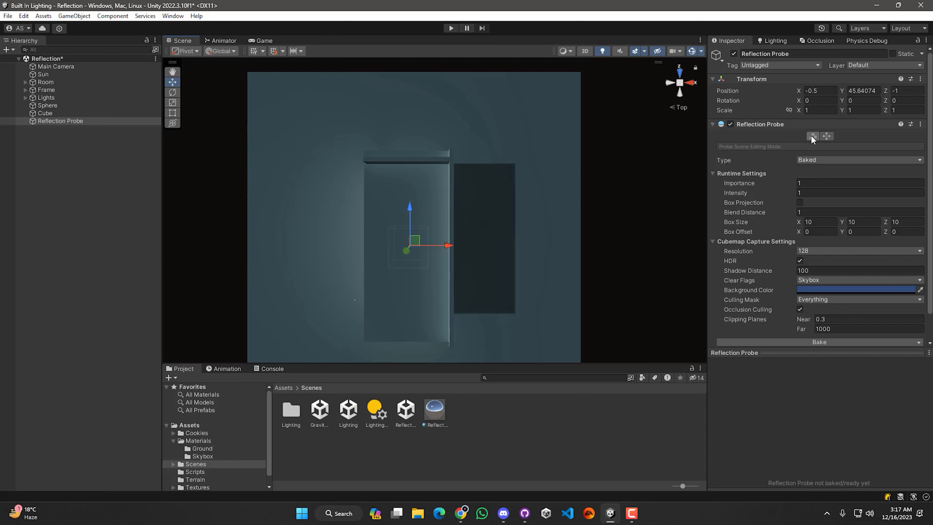
{"action": "left_click_drag", "start_coordinate": [410, 217], "coordinate": [399, 154]}
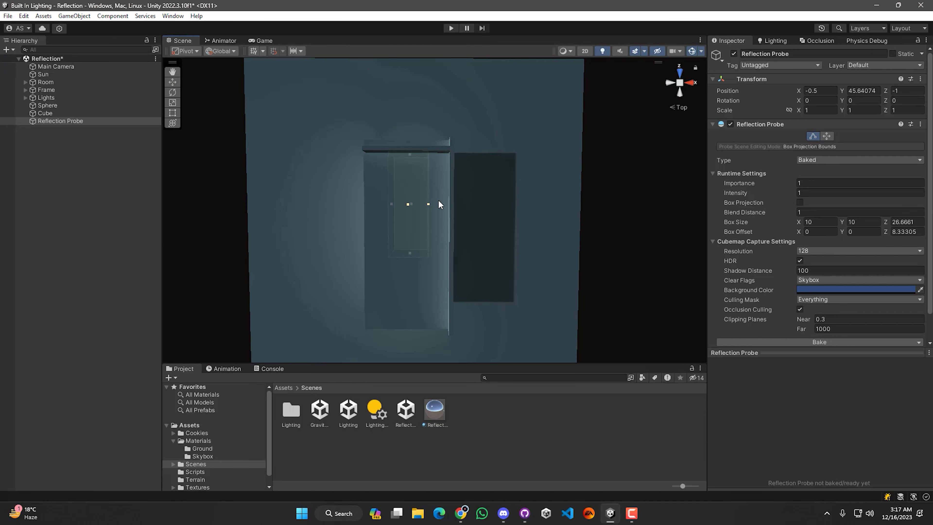
{"action": "left_click_drag", "start_coordinate": [428, 203], "coordinate": [445, 216]}
{"action": "left_click_drag", "start_coordinate": [391, 203], "coordinate": [369, 212]}
{"action": "left_click_drag", "start_coordinate": [408, 254], "coordinate": [409, 318]}
Adjust the probe's bounds to the room's side profile, about 17.9 high in Y and 42.4 long in Z
{"action": "left_click_drag", "start_coordinate": [559, 285], "coordinate": [297, 257], "text": "alt"}
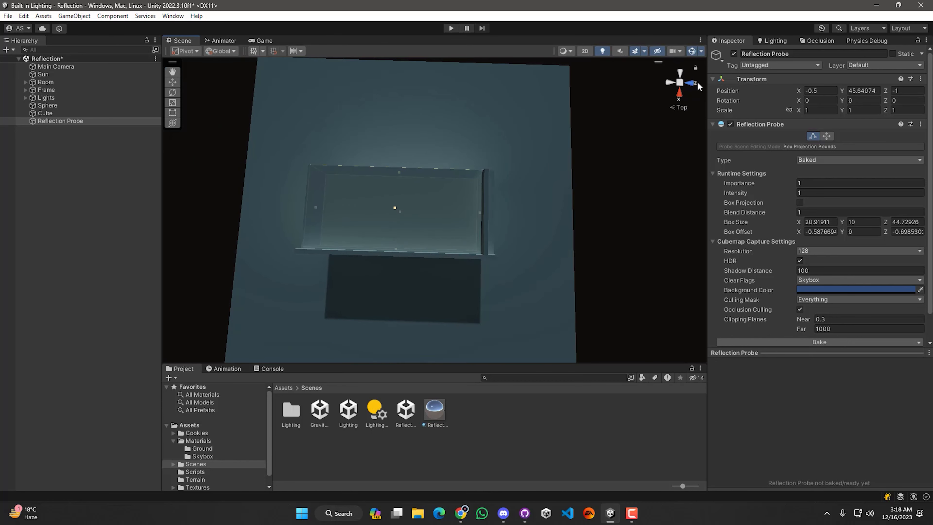
{"action": "left_click", "coordinate": [678, 92]}
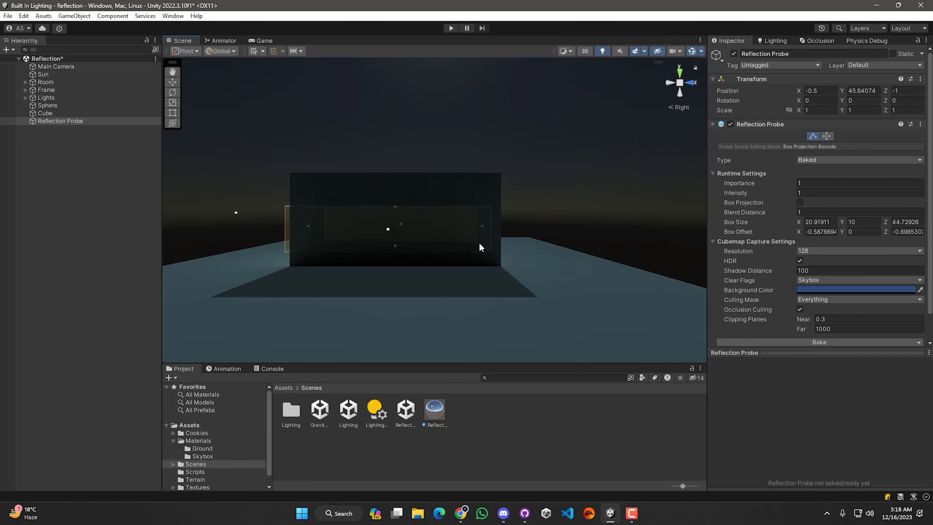
{"action": "left_click_drag", "start_coordinate": [395, 206], "coordinate": [396, 183]}
{"action": "left_click_drag", "start_coordinate": [394, 245], "coordinate": [397, 252]}
{"action": "left_click_drag", "start_coordinate": [306, 219], "coordinate": [316, 216]}
In an orthographic top view, tighten the probe's bounds to the room, about 19.2 in X and 40.5 in Z
{"action": "left_click_drag", "start_coordinate": [348, 249], "coordinate": [757, 245], "text": "alt"}
{"action": "key", "text": "d"}
{"action": "right_click_drag", "start_coordinate": [661, 250], "coordinate": [594, 305]}
{"action": "key", "text": "w"}
{"action": "key", "text": "s"}
{"action": "key", "text": "w"}
{"action": "key", "text": "s"}
{"action": "left_click", "coordinate": [680, 73]}
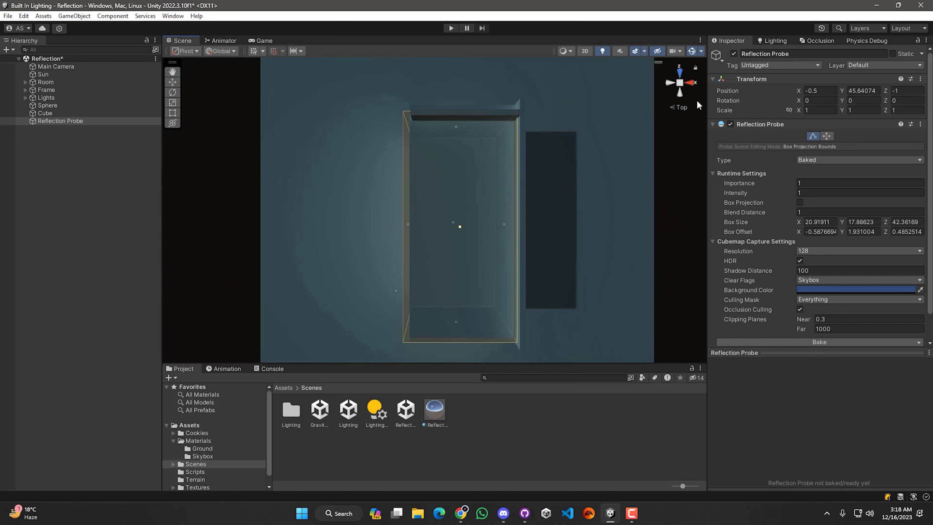
{"action": "left_click", "coordinate": [680, 108]}
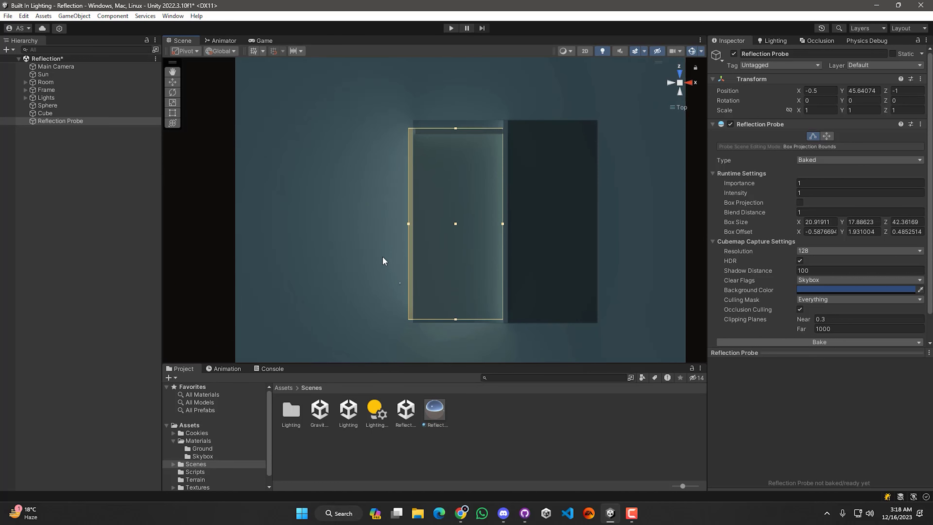
{"action": "left_click_drag", "start_coordinate": [408, 223], "coordinate": [415, 224]}
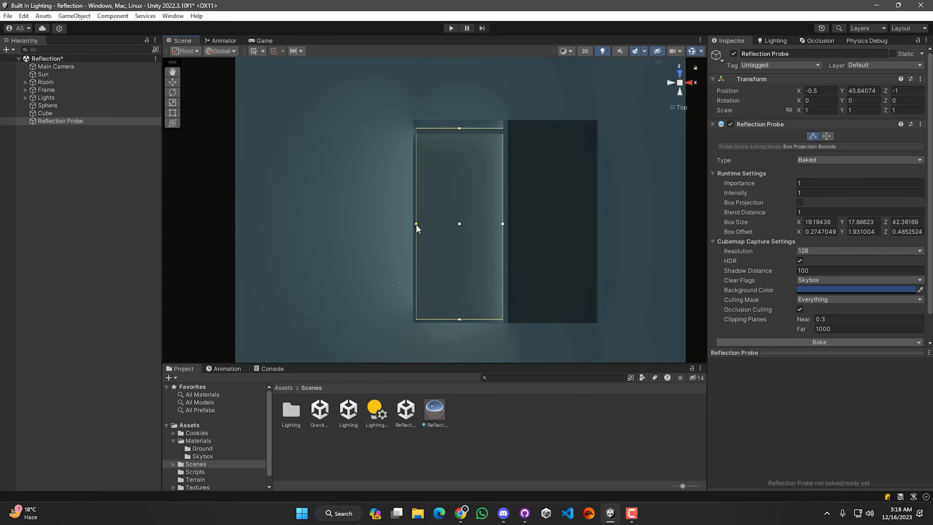
{"action": "left_click_drag", "start_coordinate": [459, 128], "coordinate": [459, 136]}
Refit the probe's bounds in the right and front views to a box of about 18.9 × 14.5 × 43.4
{"action": "left_click", "coordinate": [689, 83]}
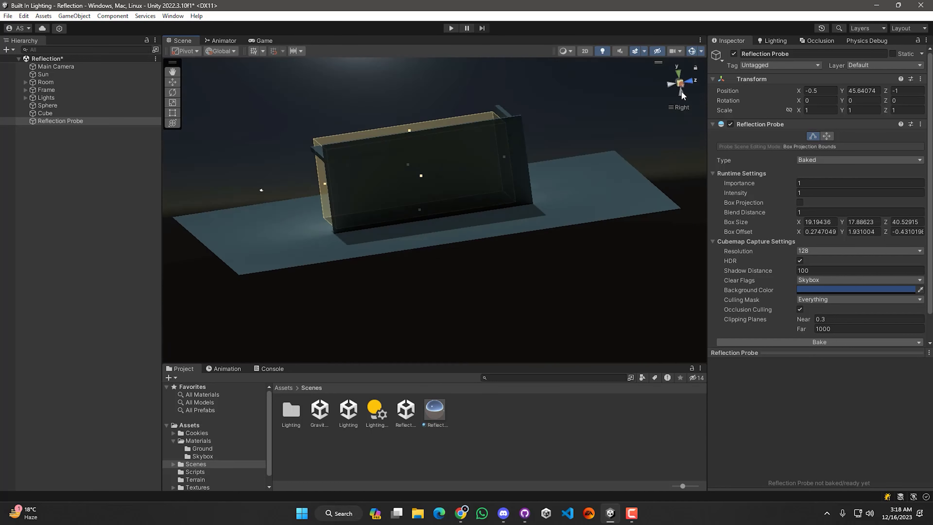
{"action": "left_click_drag", "start_coordinate": [507, 164], "coordinate": [519, 165]}
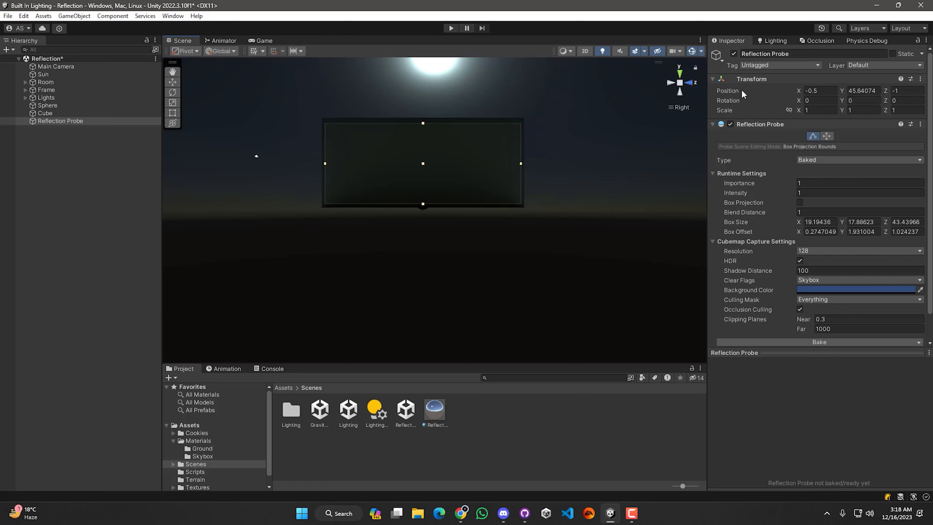
{"action": "left_click", "coordinate": [688, 82]}
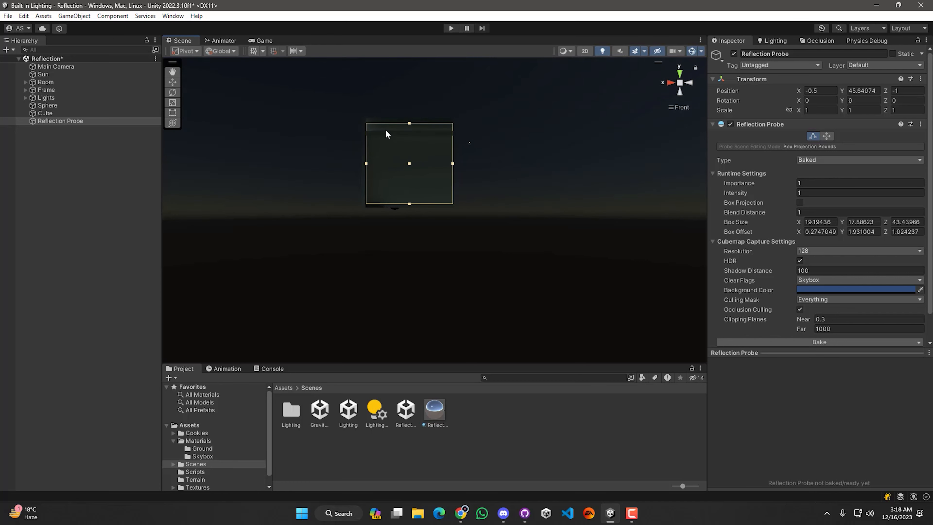
{"action": "left_click_drag", "start_coordinate": [408, 123], "coordinate": [408, 138]}
{"action": "left_click_drag", "start_coordinate": [365, 171], "coordinate": [366, 172]}
{"action": "scroll", "coordinate": [363, 171], "scroll_direction": "up", "scroll_amount": 3}
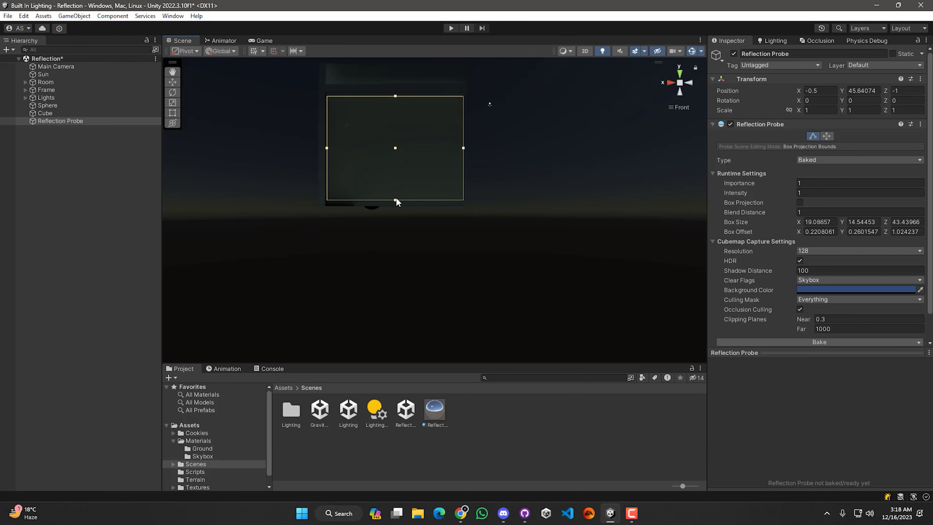
{"action": "left_click_drag", "start_coordinate": [462, 147], "coordinate": [461, 148]}
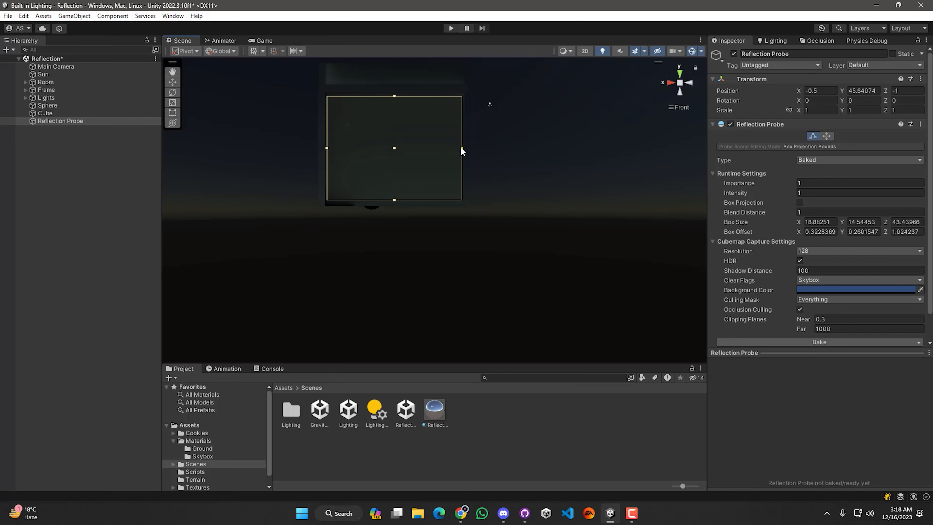
Fit the probe's bounds between the inner walls and ceiling in the left view, about 14.75 in Y and 38.07 in Z
{"action": "left_click", "coordinate": [689, 84]}
{"action": "left_click_drag", "start_coordinate": [297, 147], "coordinate": [317, 148]}
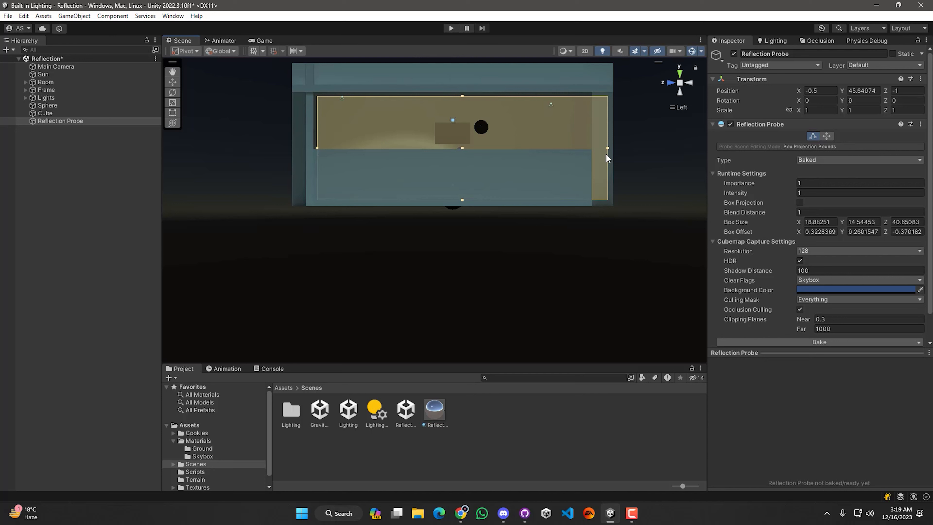
{"action": "left_click_drag", "start_coordinate": [606, 150], "coordinate": [587, 153]}
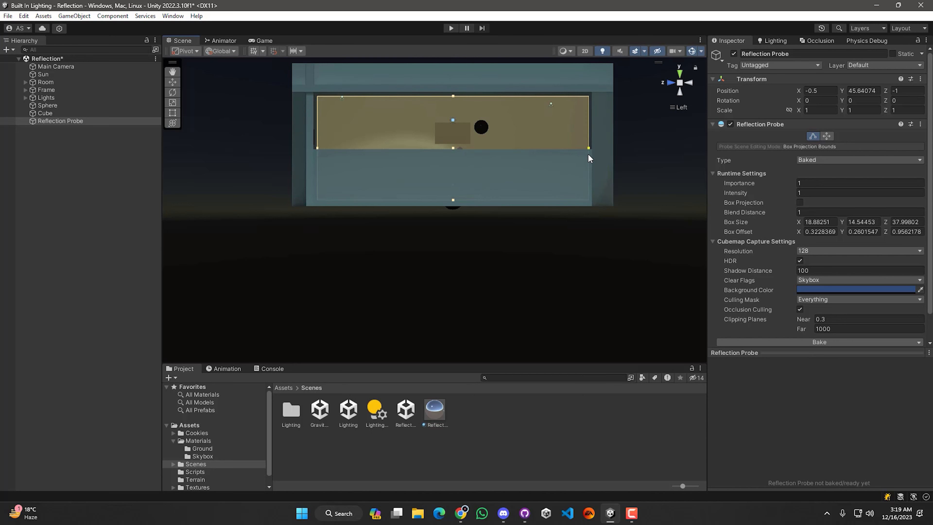
{"action": "left_click_drag", "start_coordinate": [453, 97], "coordinate": [453, 96]}
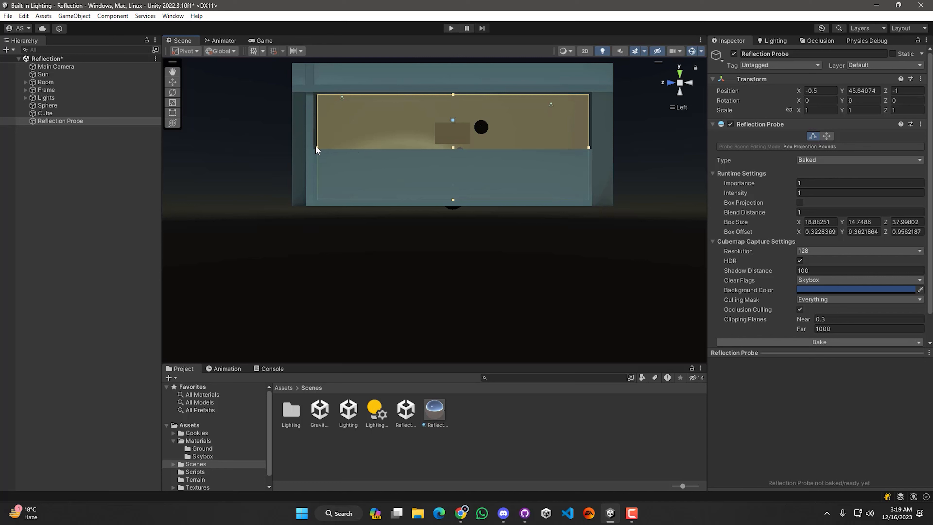
{"action": "left_click_drag", "start_coordinate": [317, 146], "coordinate": [316, 147]}
{"action": "left_click", "coordinate": [692, 83]}
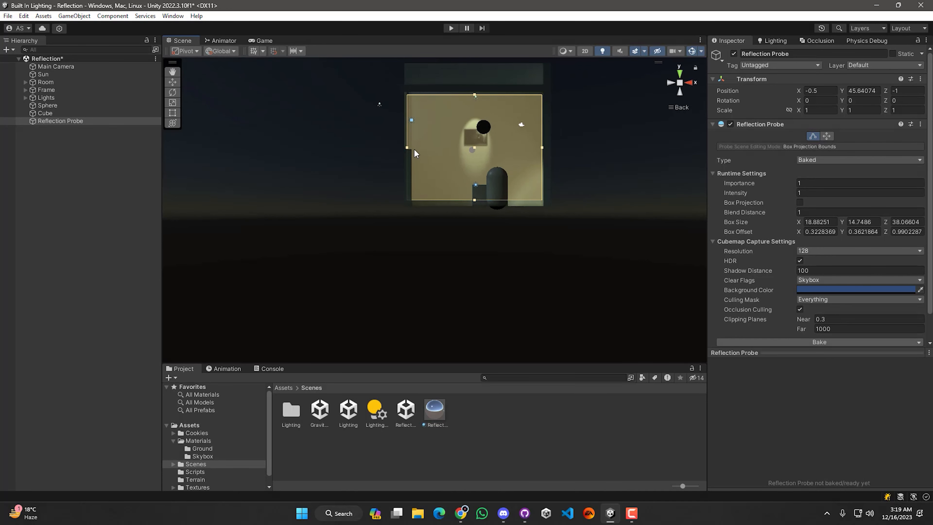
In the back view, narrow the probe's bounds to the room's inner wall, about 18.0 in X, and save the scene
{"action": "left_click_drag", "start_coordinate": [408, 148], "coordinate": [413, 149]}
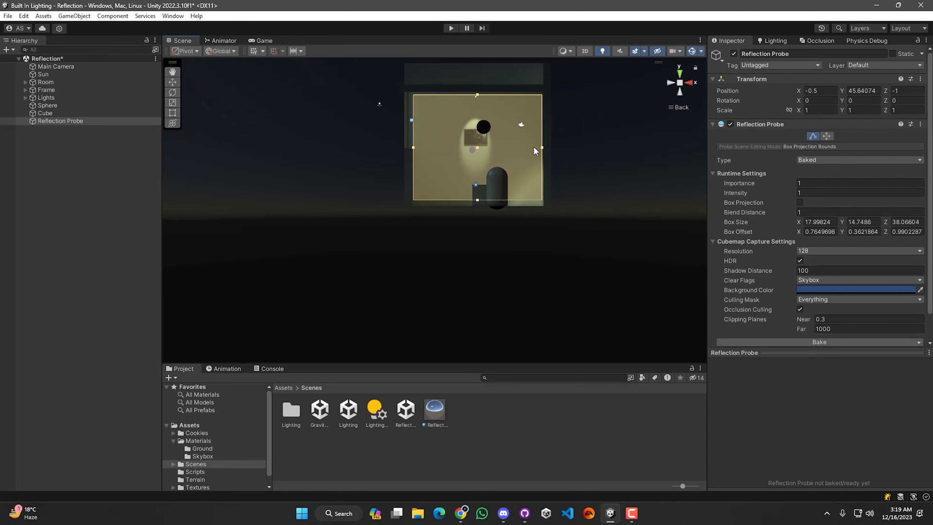
{"action": "left_click", "coordinate": [682, 74]}
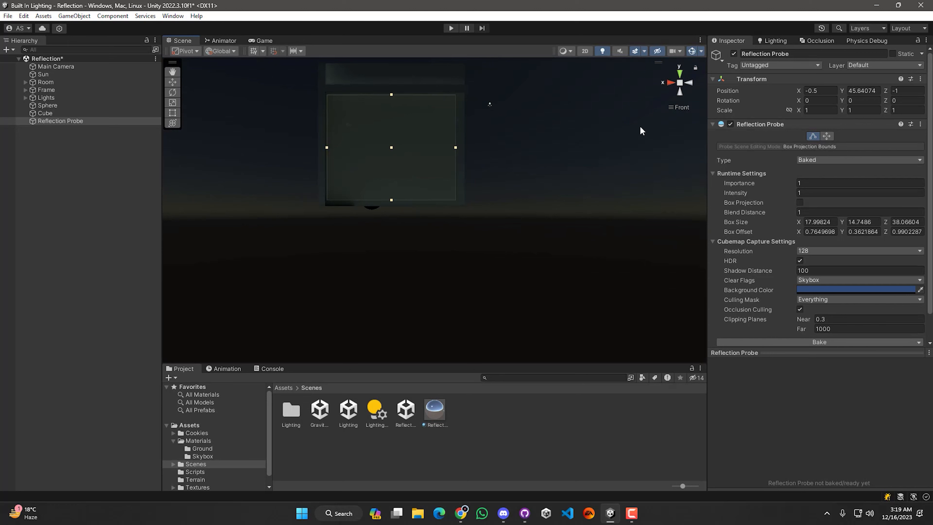
{"action": "key", "text": "ctrl+s"}
Examine the sphere and the wall mirrors inside the room with the reflection probe deselected
{"action": "left_click_drag", "start_coordinate": [492, 202], "coordinate": [920, 213], "text": "alt"}
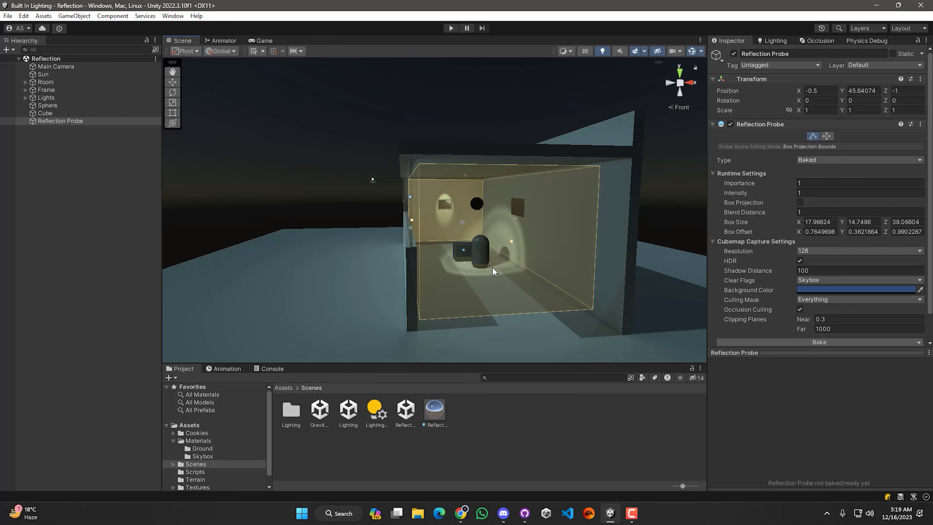
{"action": "left_click_drag", "start_coordinate": [501, 254], "coordinate": [547, 240], "text": "alt"}
{"action": "key", "text": "w"}
{"action": "right_click_drag", "start_coordinate": [547, 241], "coordinate": [550, 248]}
{"action": "left_click", "coordinate": [32, 249]}
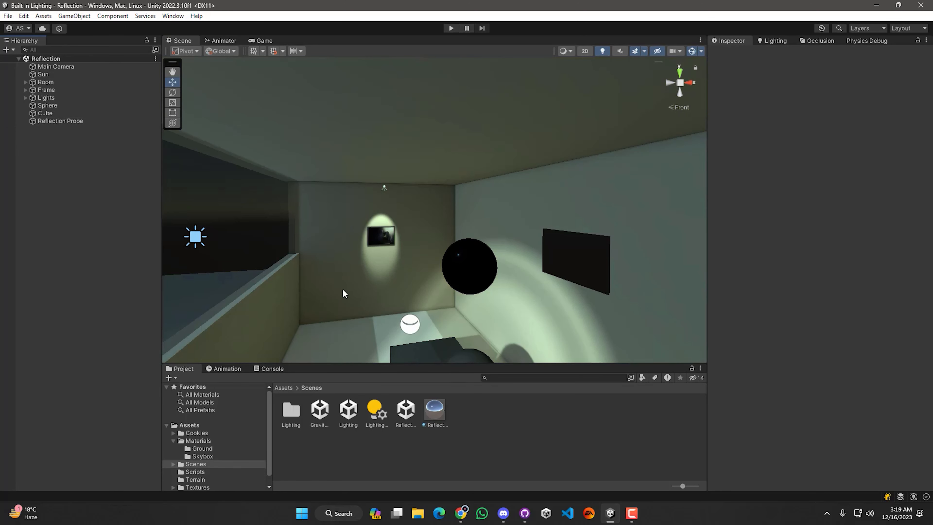
{"action": "right_click_drag", "start_coordinate": [267, 284], "coordinate": [293, 292]}
{"action": "key", "text": "w"}
{"action": "key", "text": "s"}
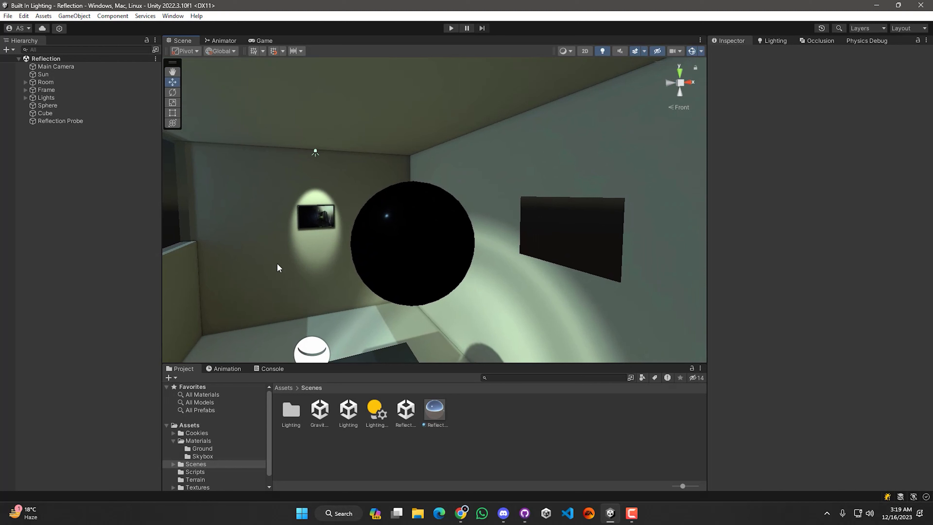
Set the reflection probe's type to Realtime
{"action": "left_click", "coordinate": [63, 122]}
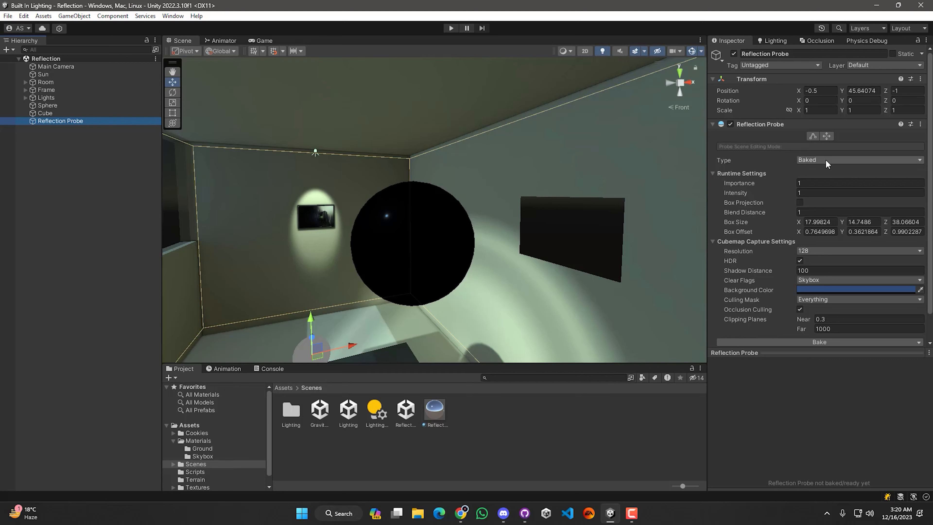
{"action": "mouse_move", "coordinate": [774, 182]}
{"action": "left_click", "coordinate": [832, 162]}
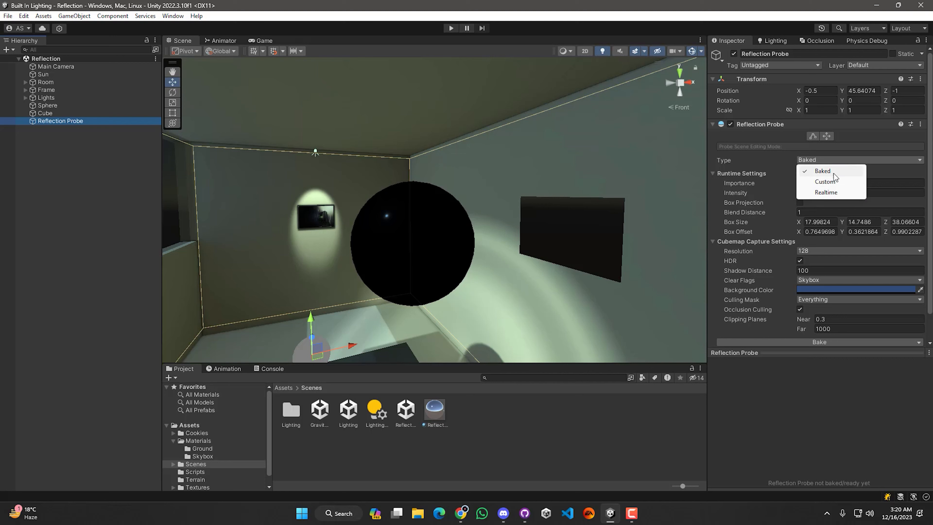
{"action": "left_click", "coordinate": [821, 194]}
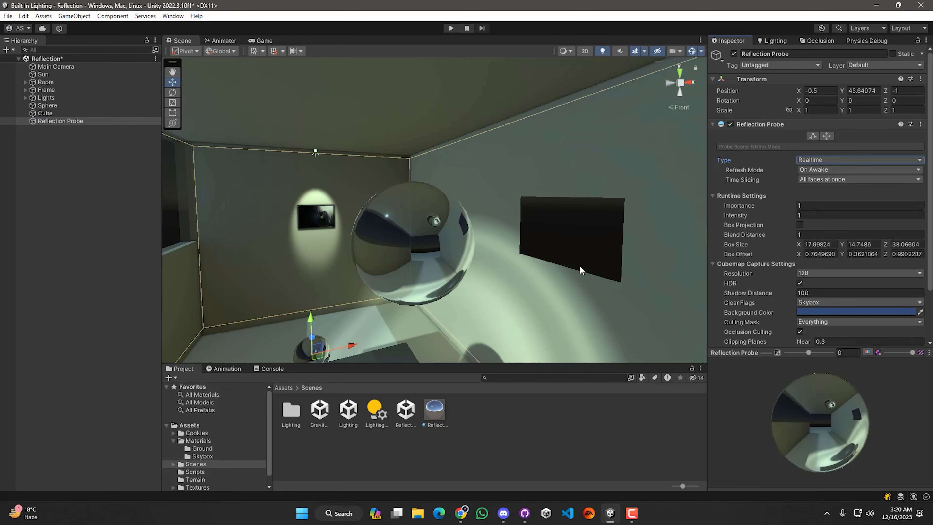
Extend the probe's bounds outward past the wall with the large mirror, to about 18.49 in X
{"action": "right_click_drag", "start_coordinate": [580, 270], "coordinate": [257, 261]}
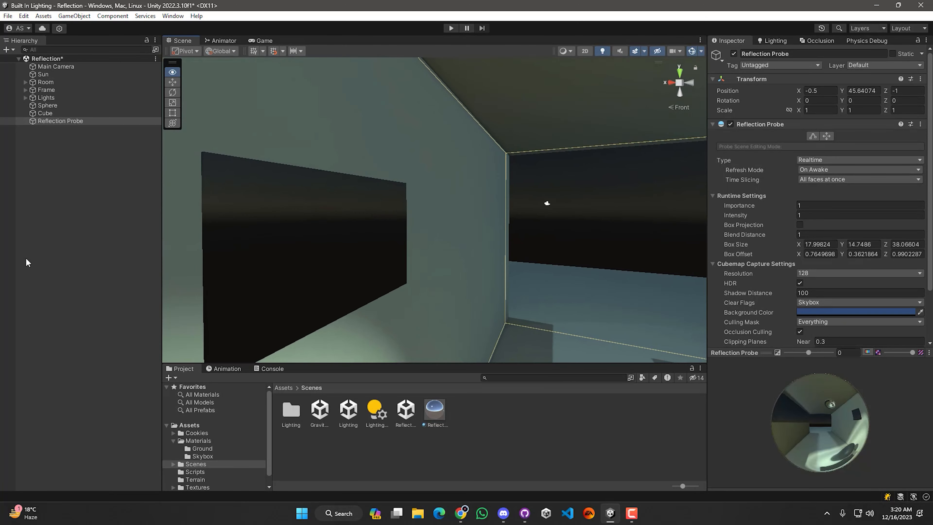
{"action": "right_click_drag", "start_coordinate": [25, 261], "coordinate": [444, 260]}
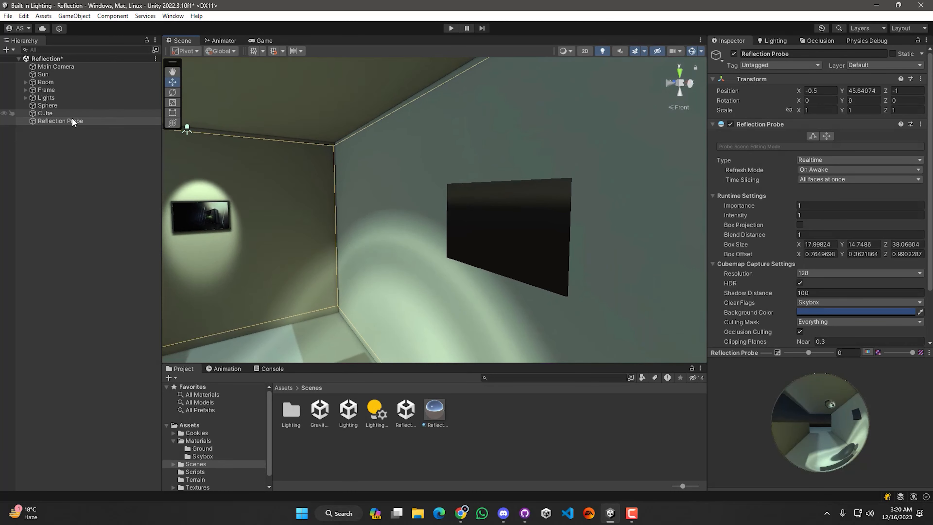
{"action": "left_click", "coordinate": [813, 136]}
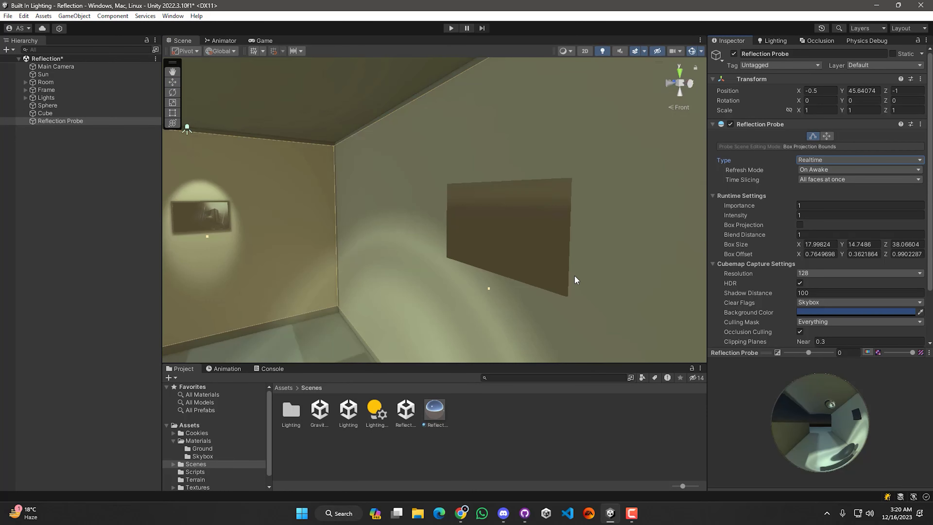
{"action": "left_click_drag", "start_coordinate": [489, 288], "coordinate": [501, 290]}
{"action": "left_click", "coordinate": [139, 252]}
{"action": "right_click_drag", "start_coordinate": [401, 258], "coordinate": [504, 235]}
Enable Box Projection on the reflection probe and check the reflection in the large wall mirror
{"action": "left_click", "coordinate": [74, 122]}
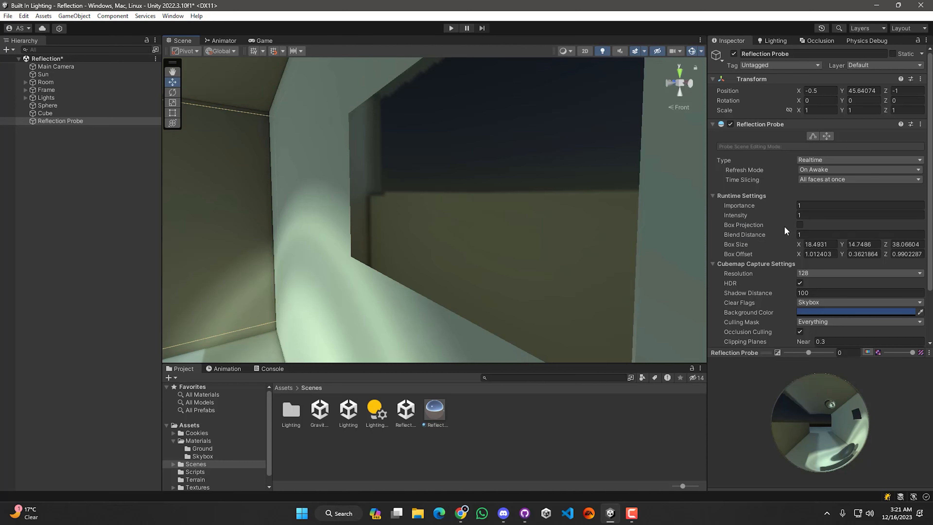
{"action": "left_click", "coordinate": [799, 225]}
{"action": "right_click_drag", "start_coordinate": [417, 276], "coordinate": [385, 273]}
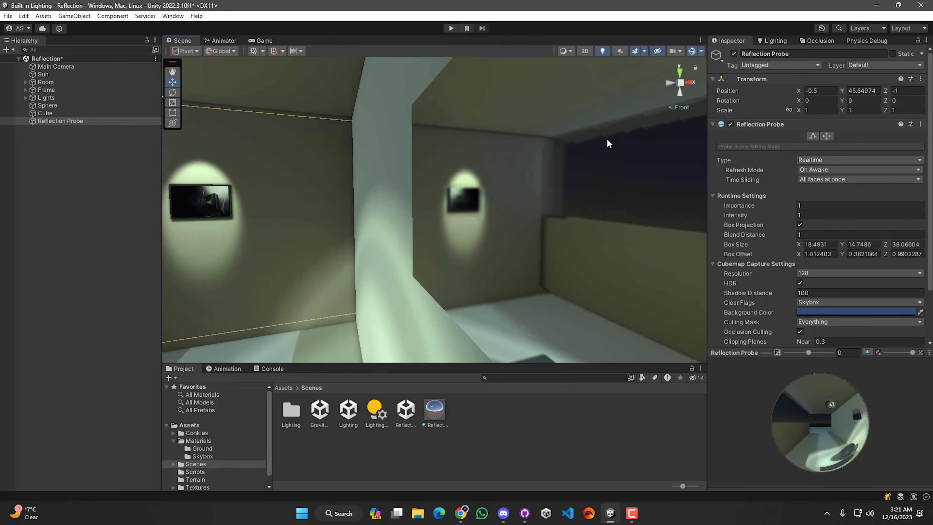
{"action": "mouse_move", "coordinate": [506, 239]}
{"action": "right_mouse_down"}
{"action": "mouse_move", "coordinate": [541, 223]}
{"action": "mouse_move", "coordinate": [621, 218]}
{"action": "mouse_move", "coordinate": [506, 228]}
{"action": "right_mouse_up"}
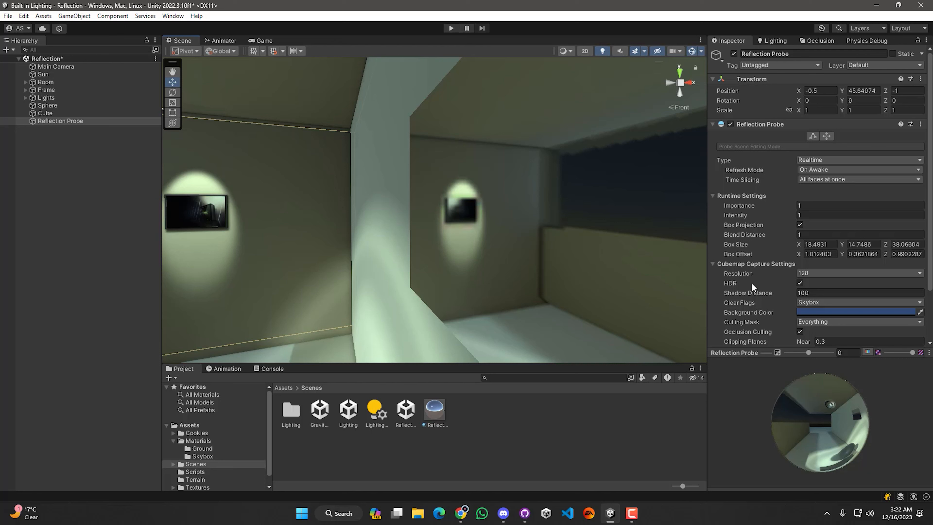
Set the probe's cubemap capture resolution to 512 and save the scene
{"action": "left_click", "coordinate": [804, 273]}
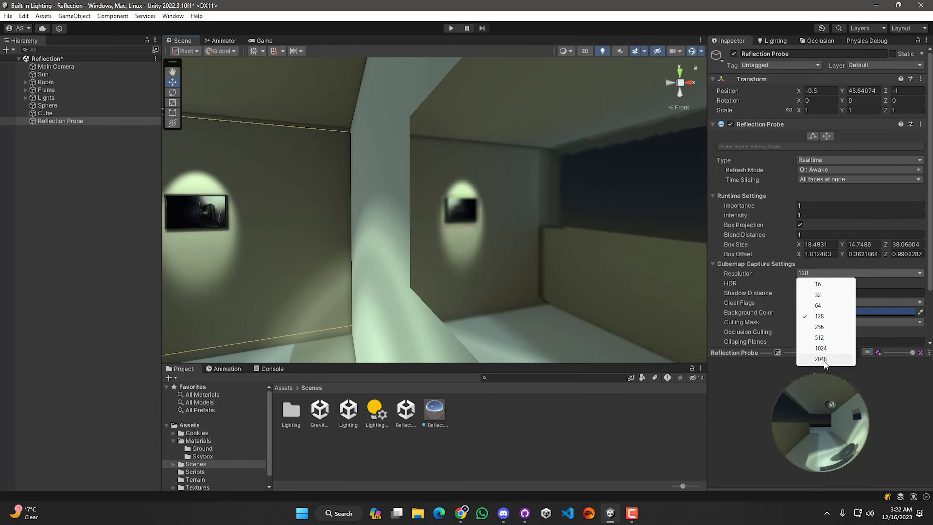
{"action": "left_click", "coordinate": [819, 338]}
{"action": "key", "text": "ctrl+s"}
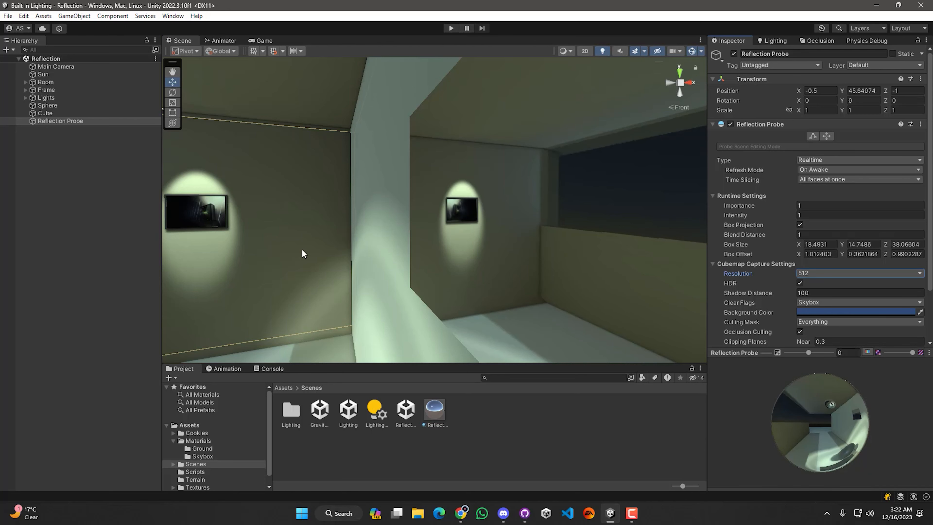
{"action": "right_click_drag", "start_coordinate": [302, 252], "coordinate": [346, 258]}
{"action": "right_click_drag", "start_coordinate": [331, 258], "coordinate": [329, 259]}
{"action": "key", "text": "s"}
{"action": "left_click_drag", "start_coordinate": [848, 439], "coordinate": [809, 429]}
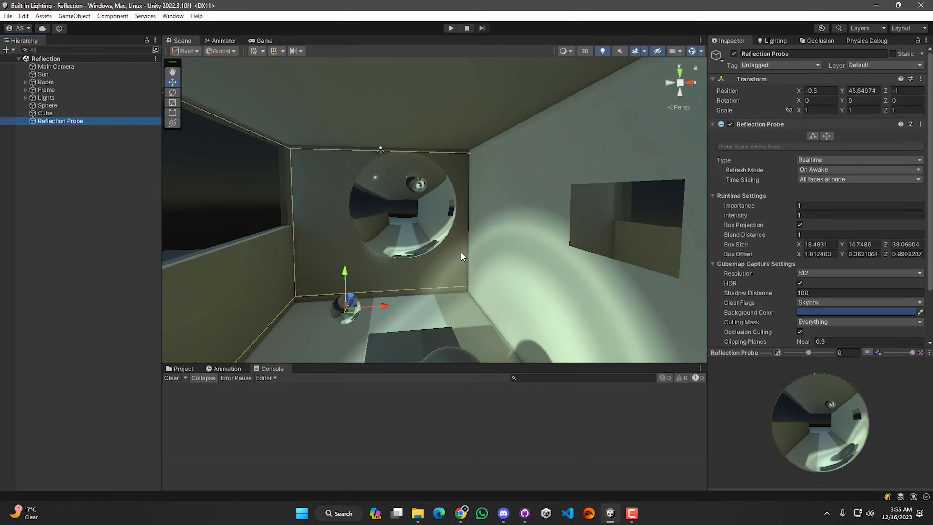
Set the reflection probe's type to Baked and bake its cubemap
{"action": "left_click", "coordinate": [808, 160]}
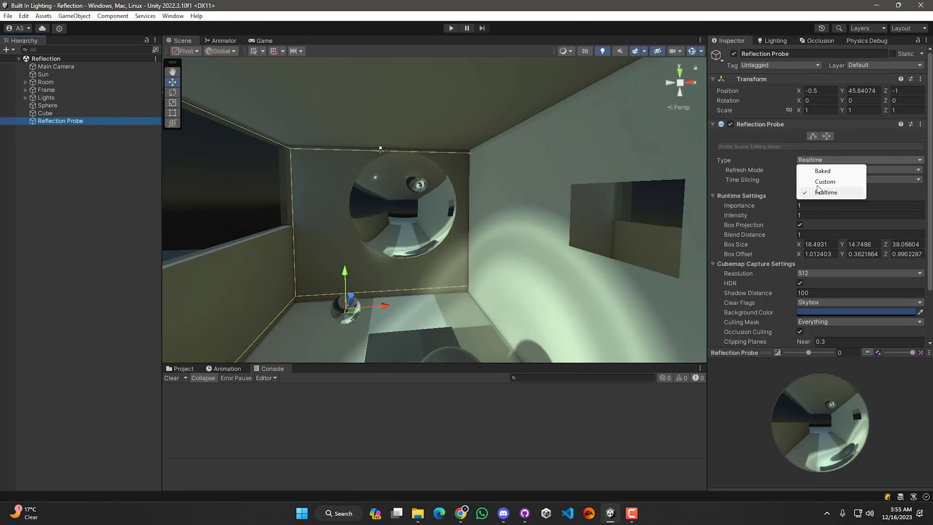
{"action": "left_click", "coordinate": [821, 172]}
{"action": "scroll", "coordinate": [757, 171], "scroll_direction": "down", "scroll_amount": 1}
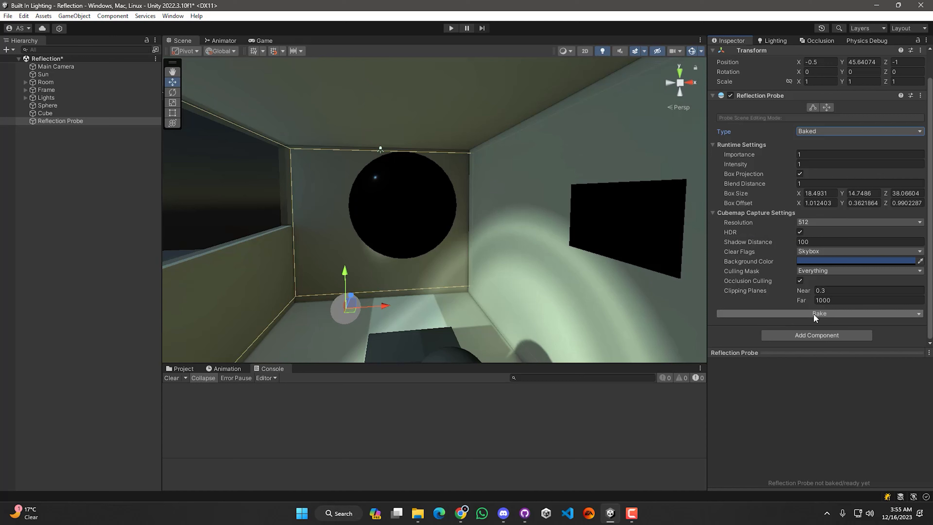
{"action": "left_click", "coordinate": [827, 314]}
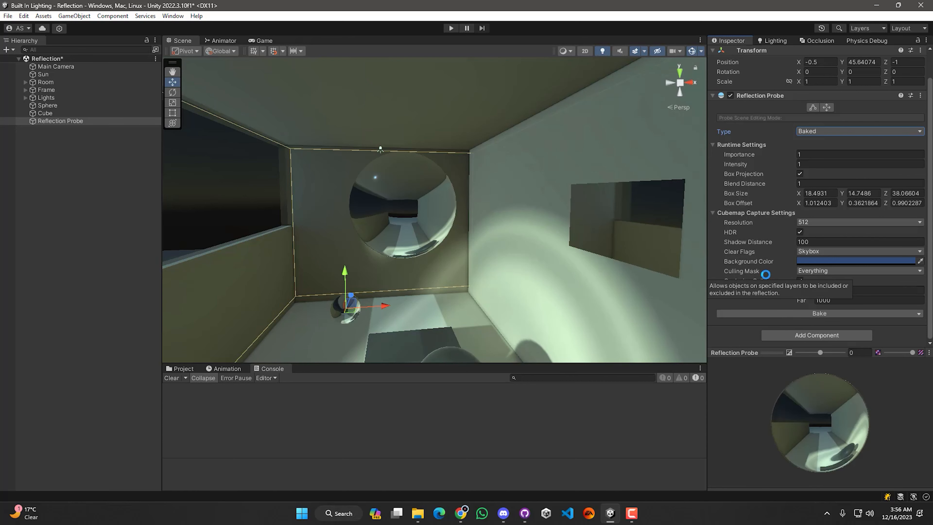
Enlarge and rotate the probe's preview sphere, and inspect the baked reflections in the room
{"action": "right_click_drag", "start_coordinate": [519, 255], "coordinate": [654, 240]}
{"action": "right_click_drag", "start_coordinate": [872, 251], "coordinate": [470, 269]}
{"action": "left_click_drag", "start_coordinate": [742, 352], "coordinate": [752, 232]}
{"action": "left_click_drag", "start_coordinate": [752, 367], "coordinate": [896, 348]}
{"action": "left_click_drag", "start_coordinate": [316, 238], "coordinate": [371, 238], "text": "alt"}
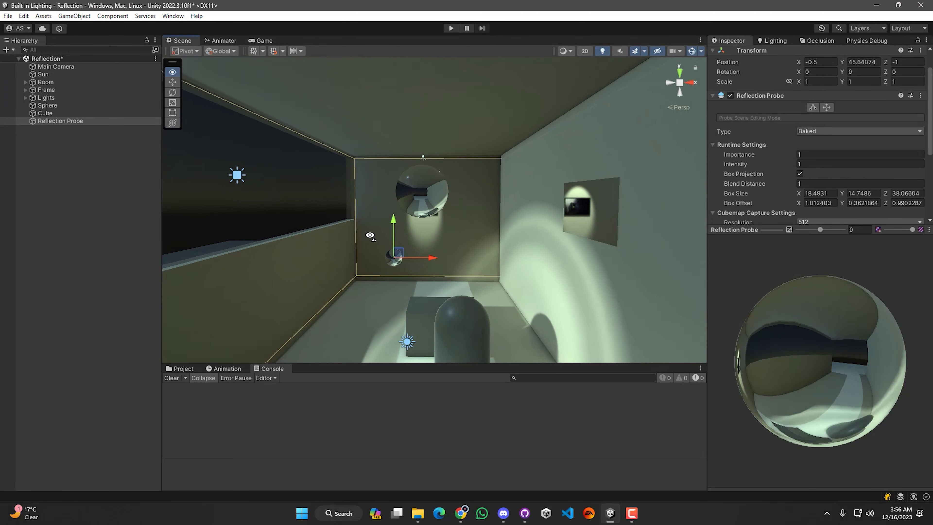